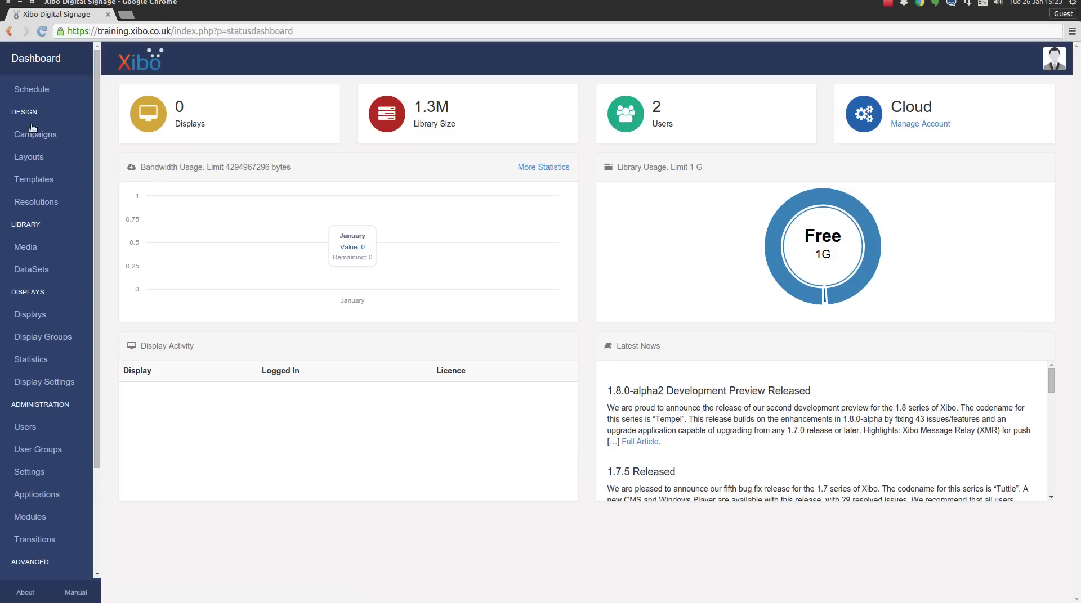
Step: In the Layouts list, show the action menu for Default Layout (ID 5), then dismiss it
{"action": "left_click", "coordinate": [47, 160]}
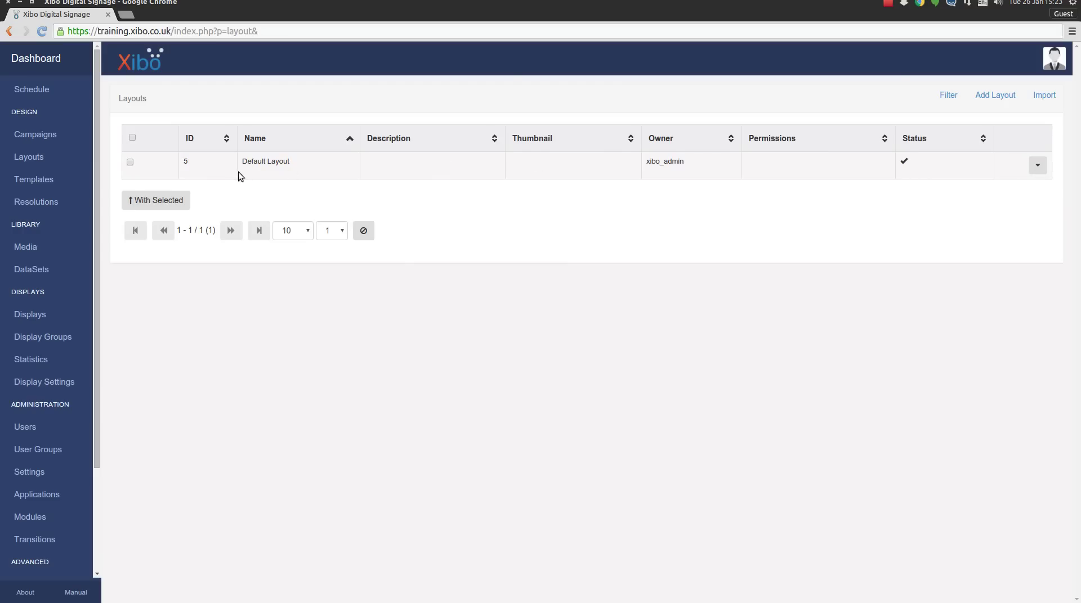
{"action": "left_click", "coordinate": [1037, 165]}
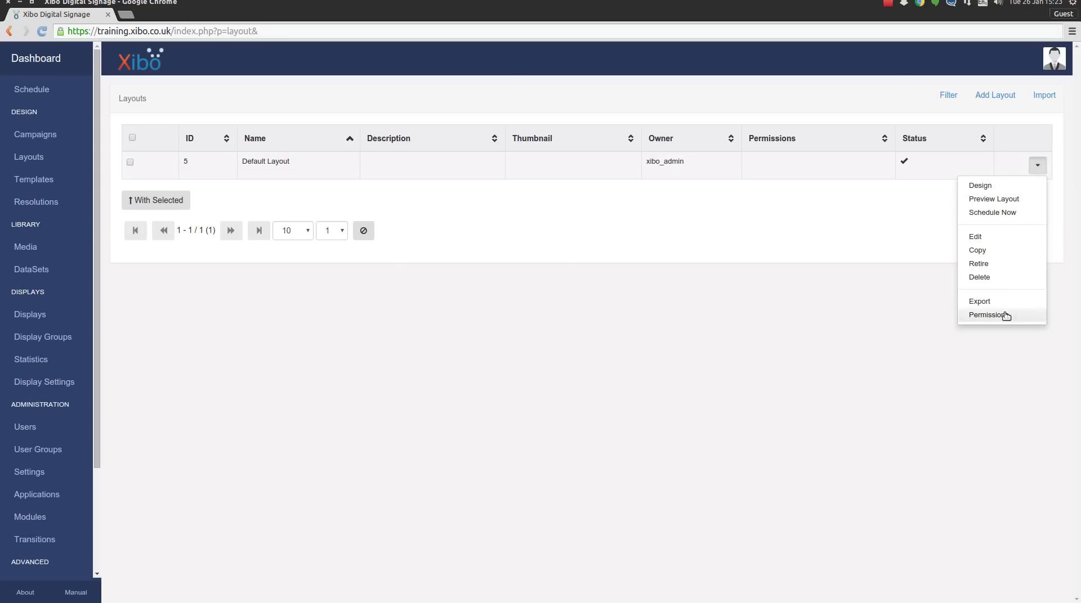
{"action": "left_click", "coordinate": [922, 205]}
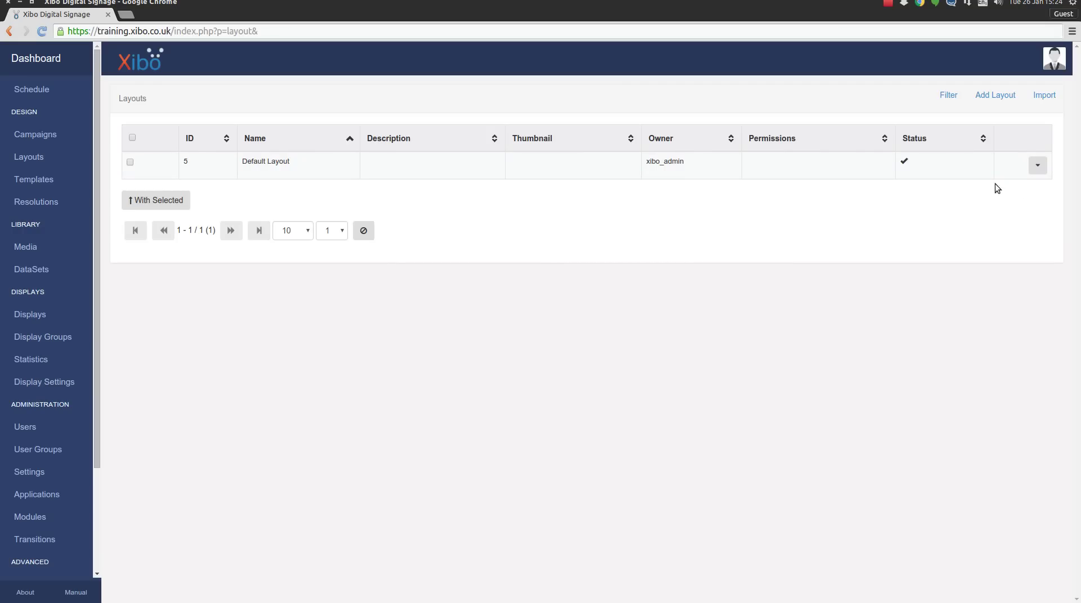
Step: Open Default Layout in the designer, play its full-window preview, then close the preview tab
{"action": "left_click", "coordinate": [1037, 167]}
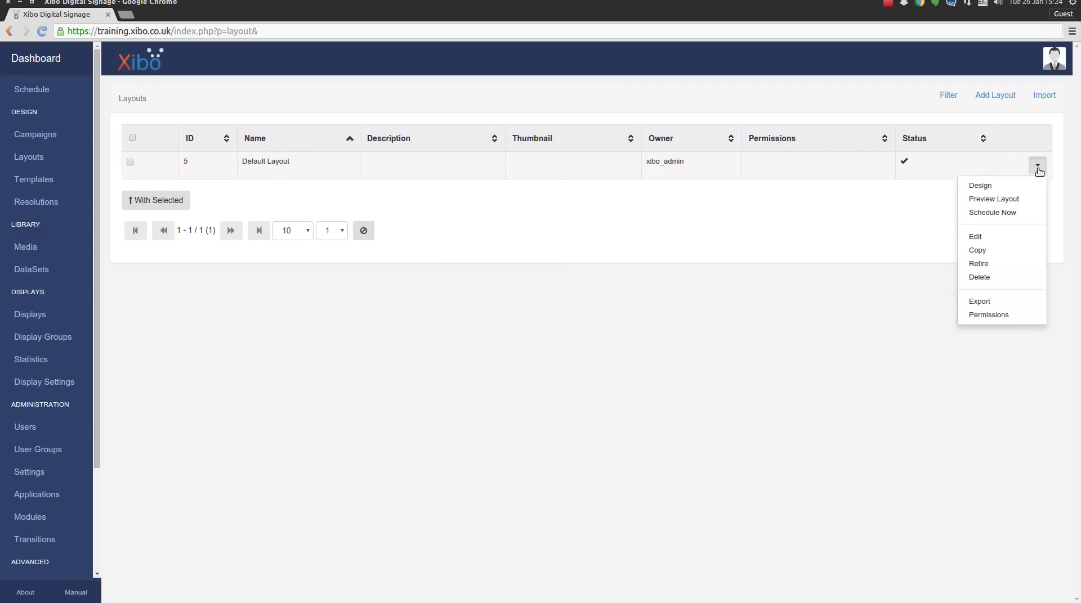
{"action": "left_click", "coordinate": [990, 186]}
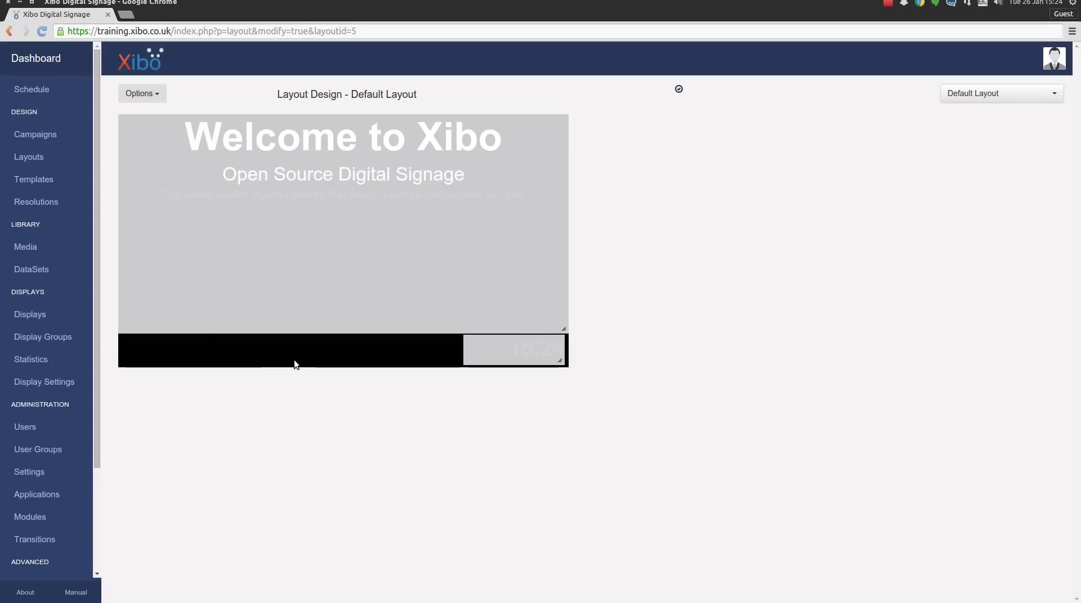
{"action": "mouse_move", "coordinate": [360, 190]}
{"action": "mouse_move", "coordinate": [535, 376]}
{"action": "mouse_move", "coordinate": [508, 275]}
{"action": "left_click", "coordinate": [148, 94]}
{"action": "left_click", "coordinate": [149, 170]}
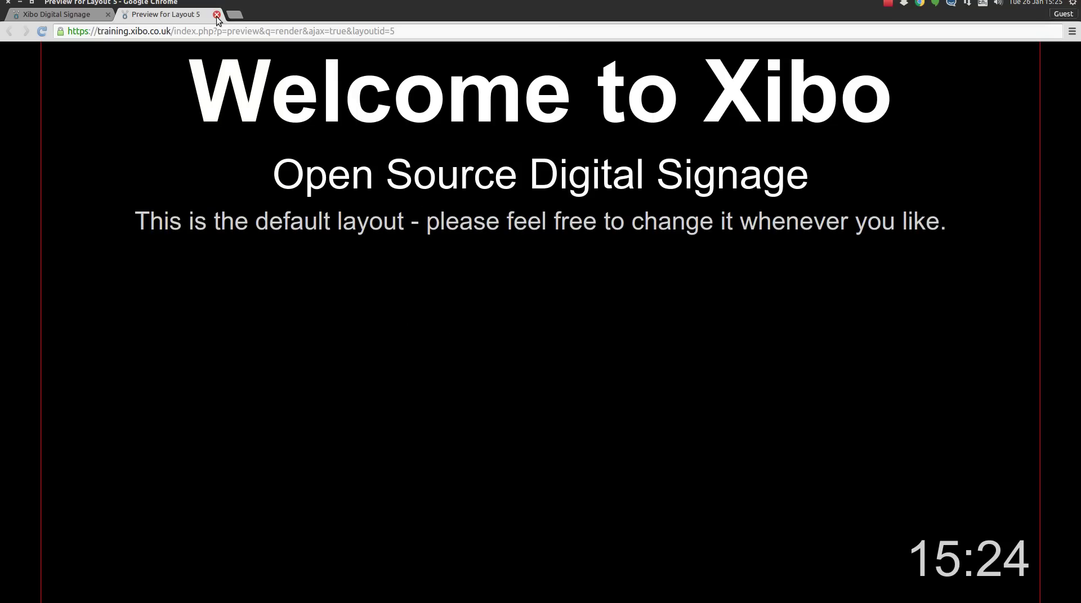
{"action": "left_click", "coordinate": [217, 14]}
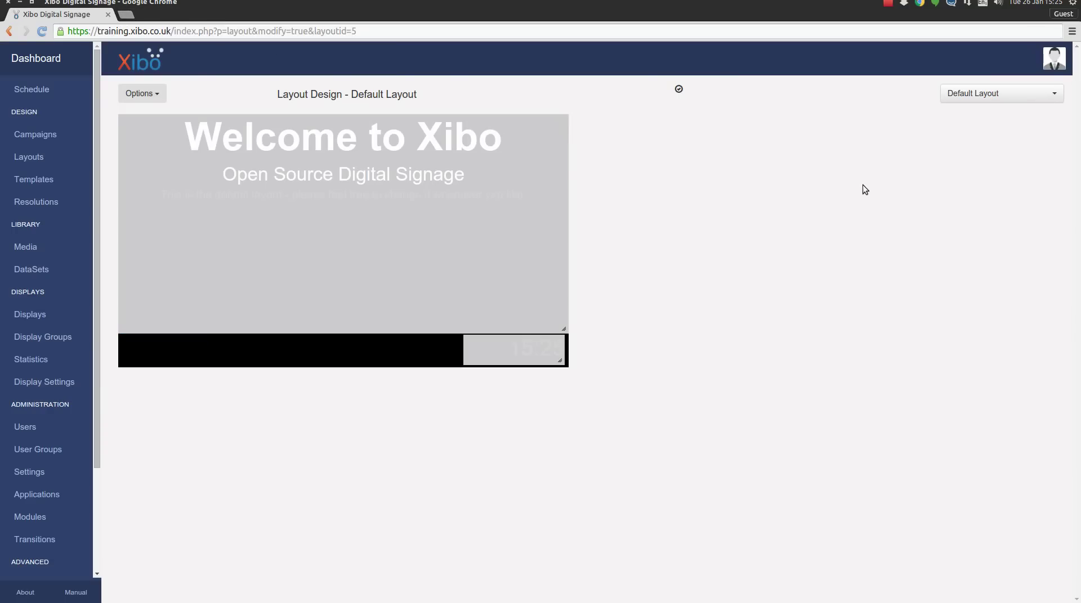
Step: Add a new 1080p HD Landscape layout named 'Hello World' and save it
{"action": "left_click", "coordinate": [32, 158]}
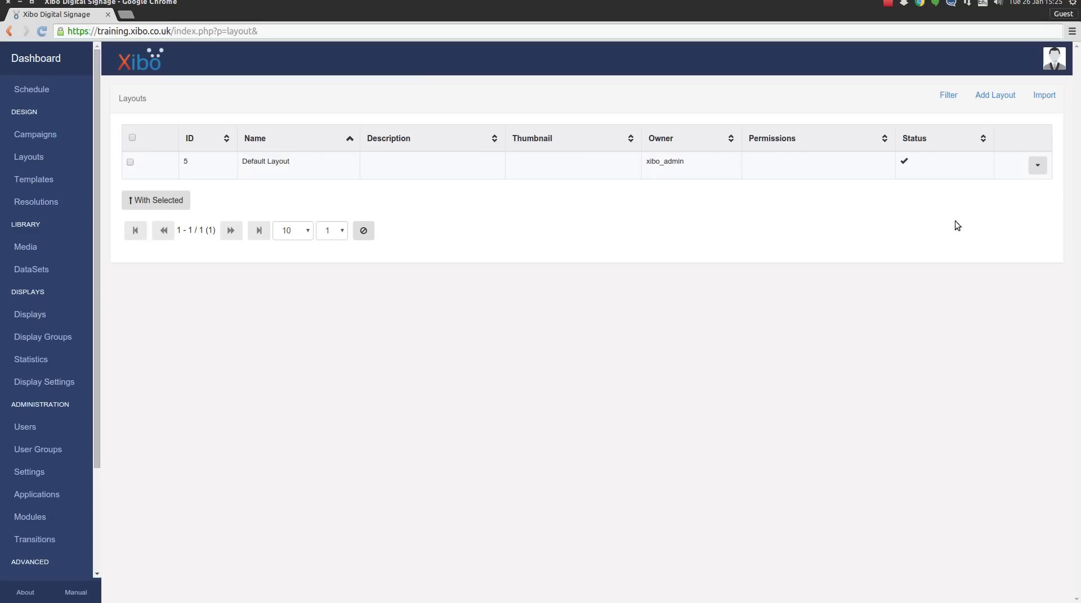
{"action": "left_click", "coordinate": [991, 102]}
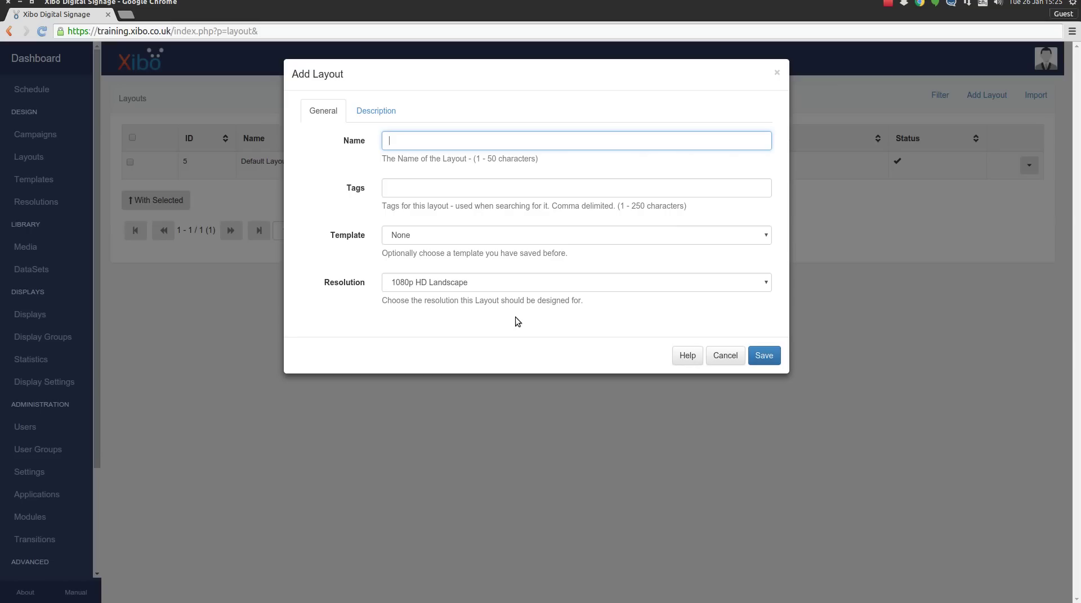
{"action": "type", "text": "Hello World"}
{"action": "left_click", "coordinate": [765, 356]}
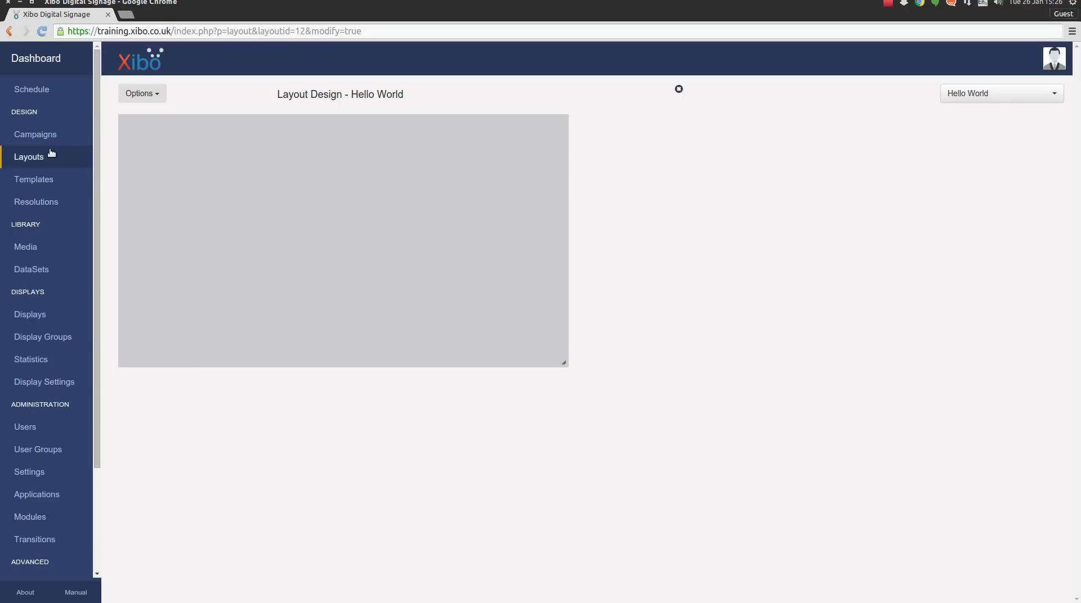
Step: Filter the Layouts list by the name 'hello' so only Hello World (ID 12) shows
{"action": "left_click", "coordinate": [32, 159]}
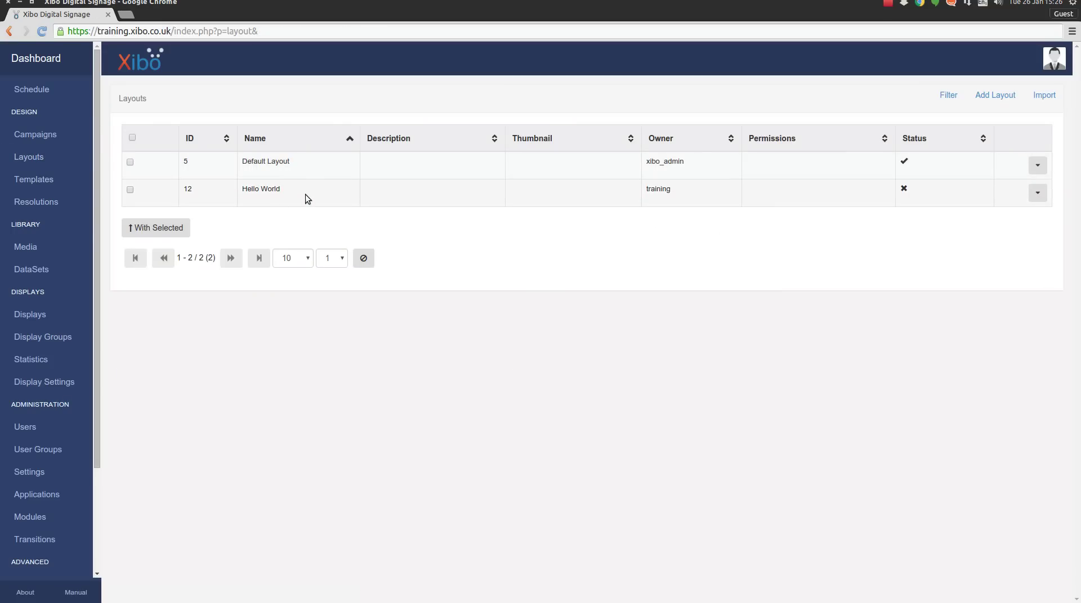
{"action": "left_click", "coordinate": [1040, 196]}
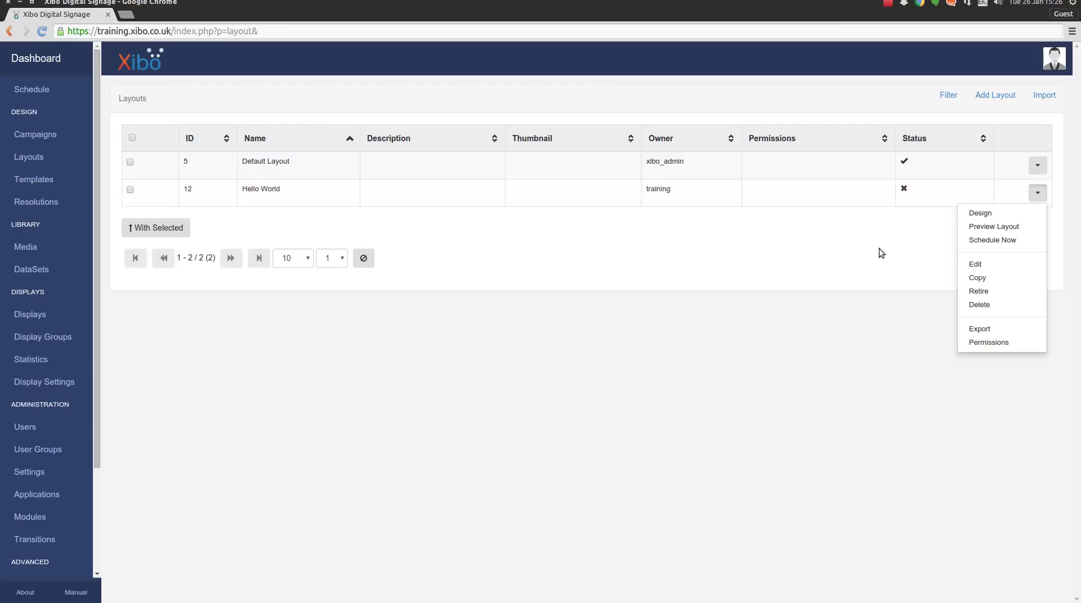
{"action": "left_click", "coordinate": [950, 95]}
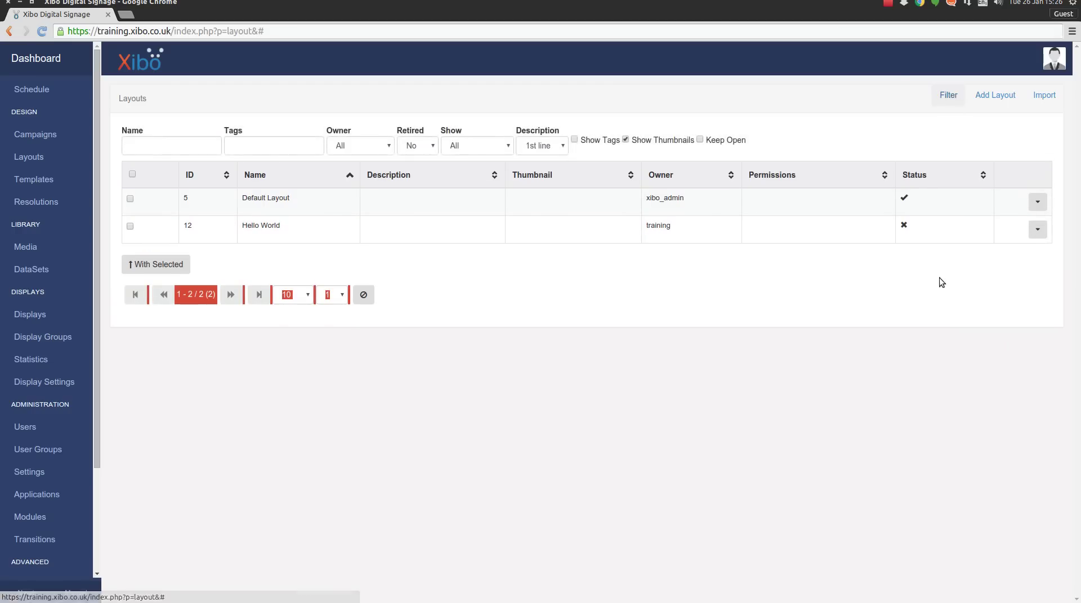
{"action": "left_click", "coordinate": [200, 146]}
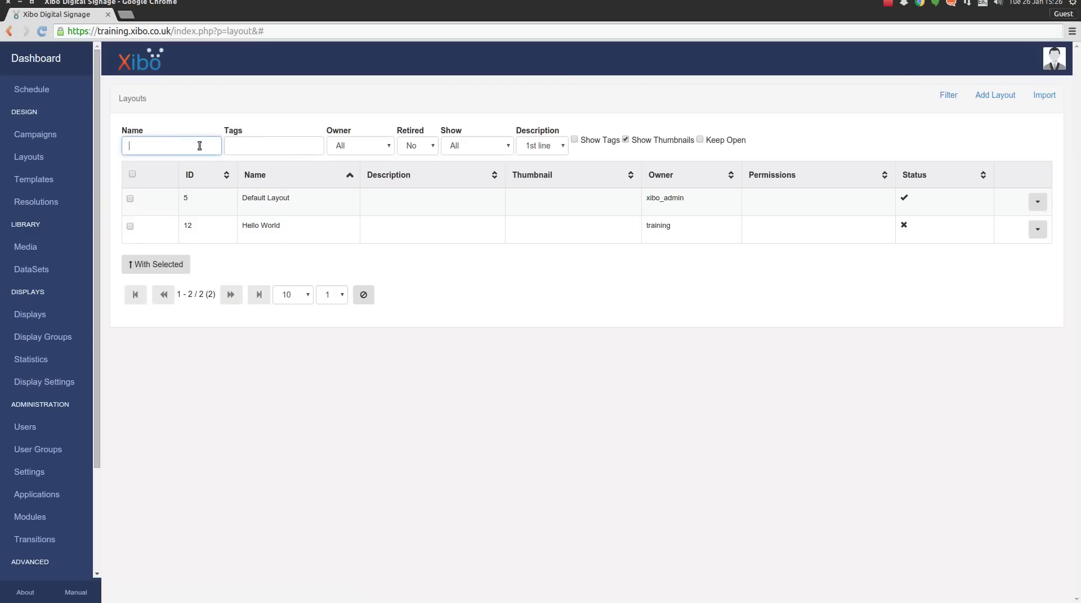
{"action": "type", "text": "hello"}
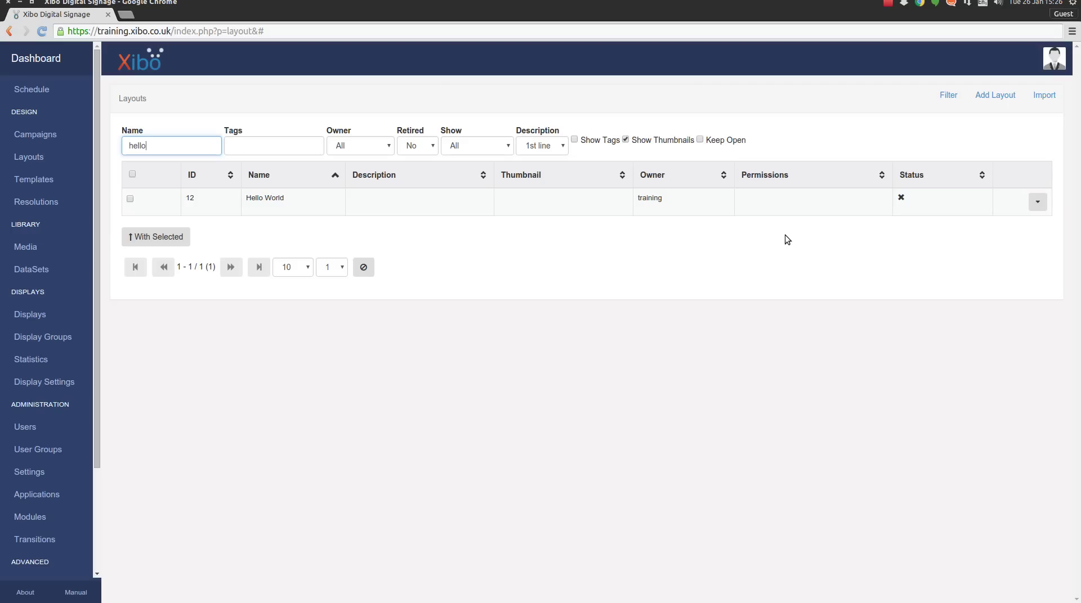
Step: Open Hello World in the designer, showing its empty 1920 x 1080 region at 0,0
{"action": "left_click", "coordinate": [1038, 202]}
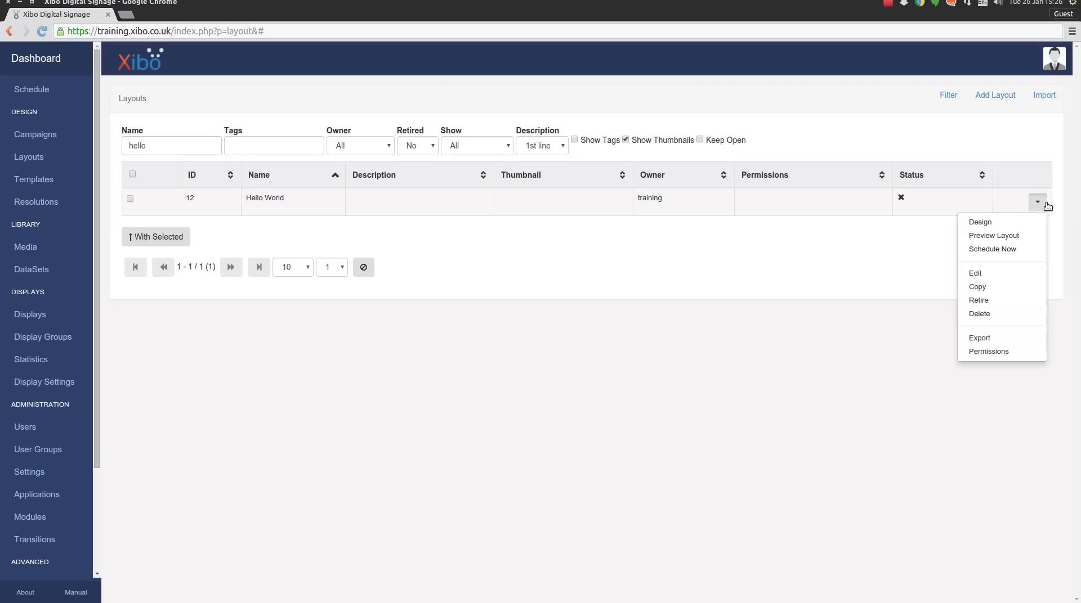
{"action": "left_click", "coordinate": [1011, 222]}
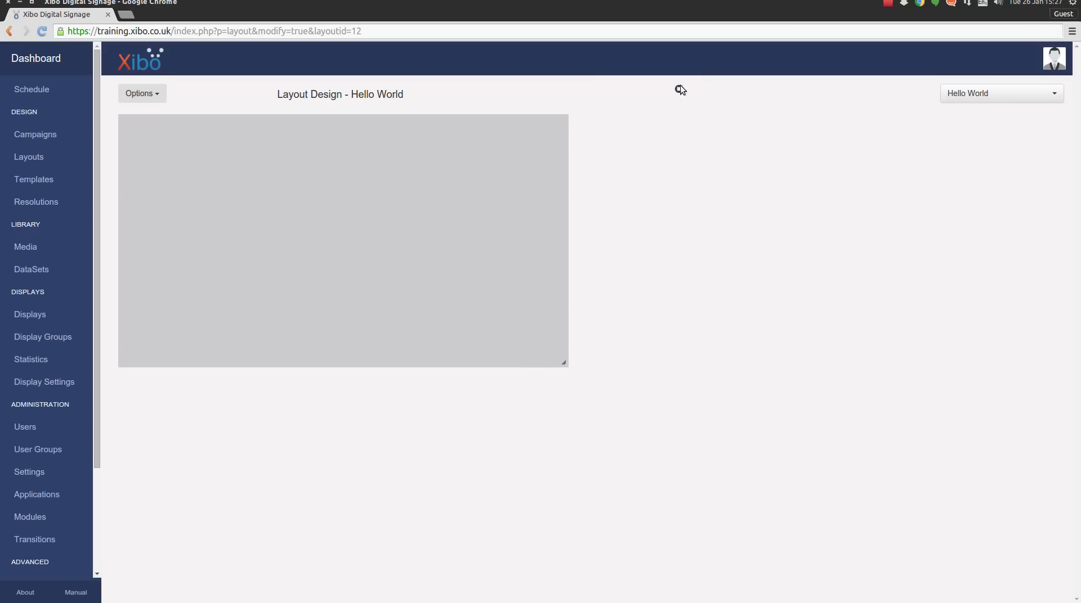
{"action": "mouse_move", "coordinate": [680, 92]}
{"action": "mouse_move", "coordinate": [313, 195]}
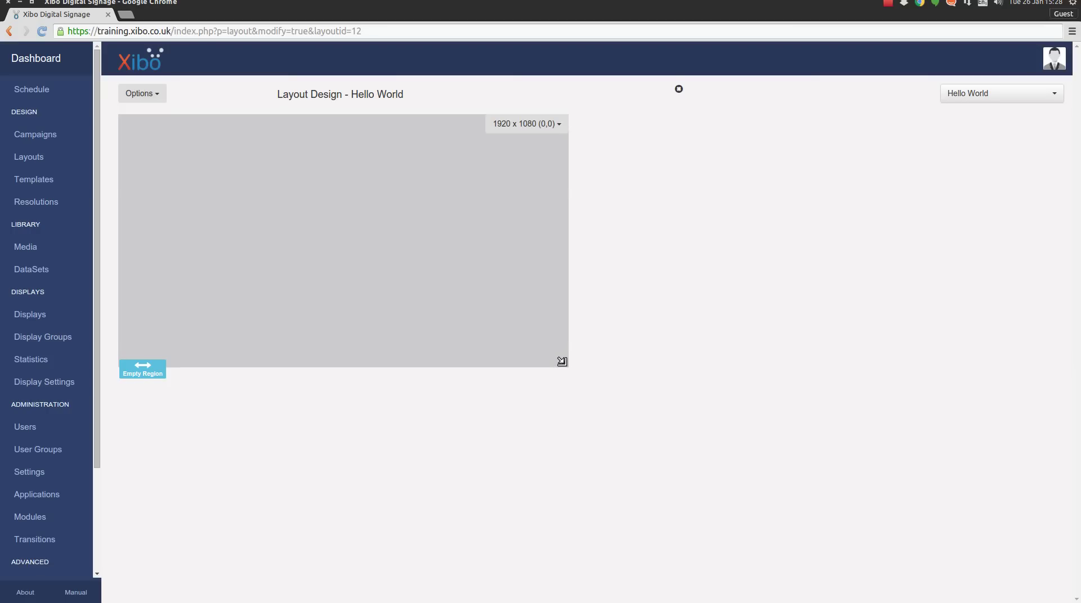
{"action": "left_click_drag", "start_coordinate": [562, 362], "coordinate": [308, 285]}
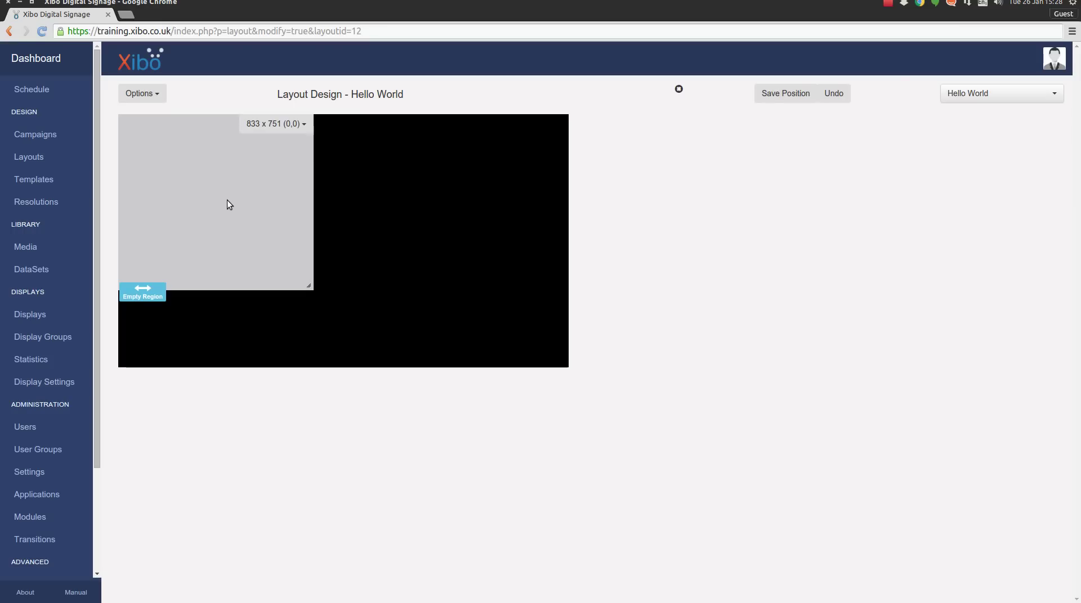
{"action": "left_click_drag", "start_coordinate": [210, 191], "coordinate": [340, 222]}
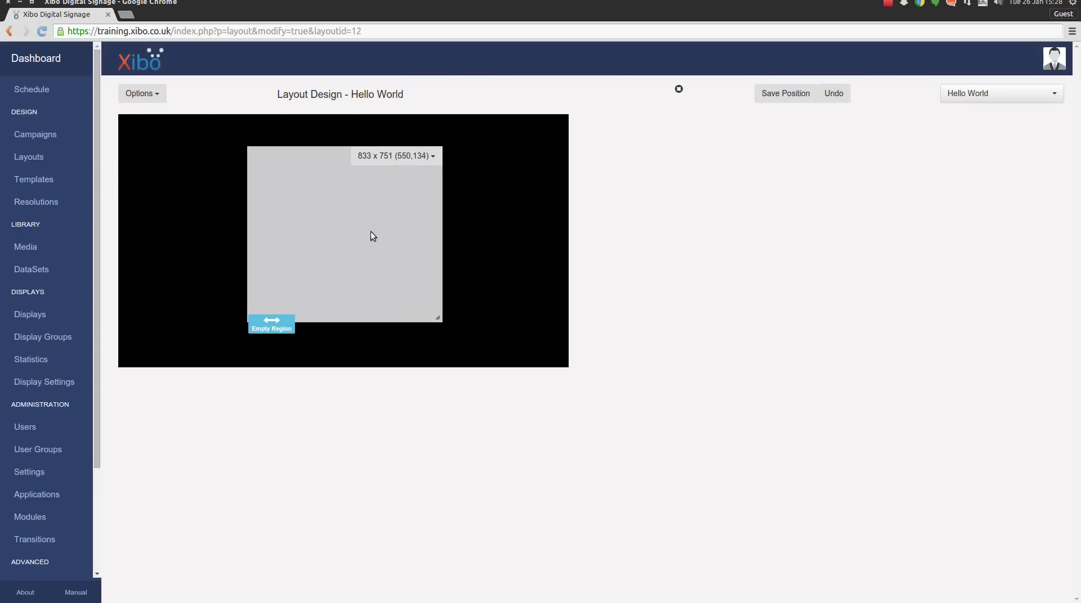
{"action": "left_click", "coordinate": [797, 99]}
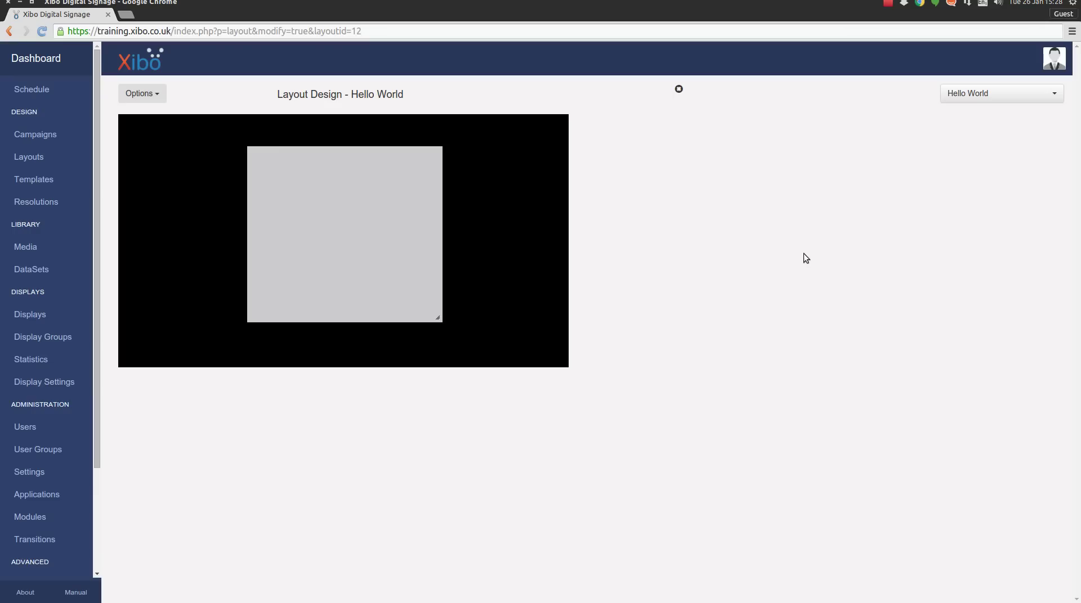
{"action": "left_click_drag", "start_coordinate": [376, 236], "coordinate": [419, 238]}
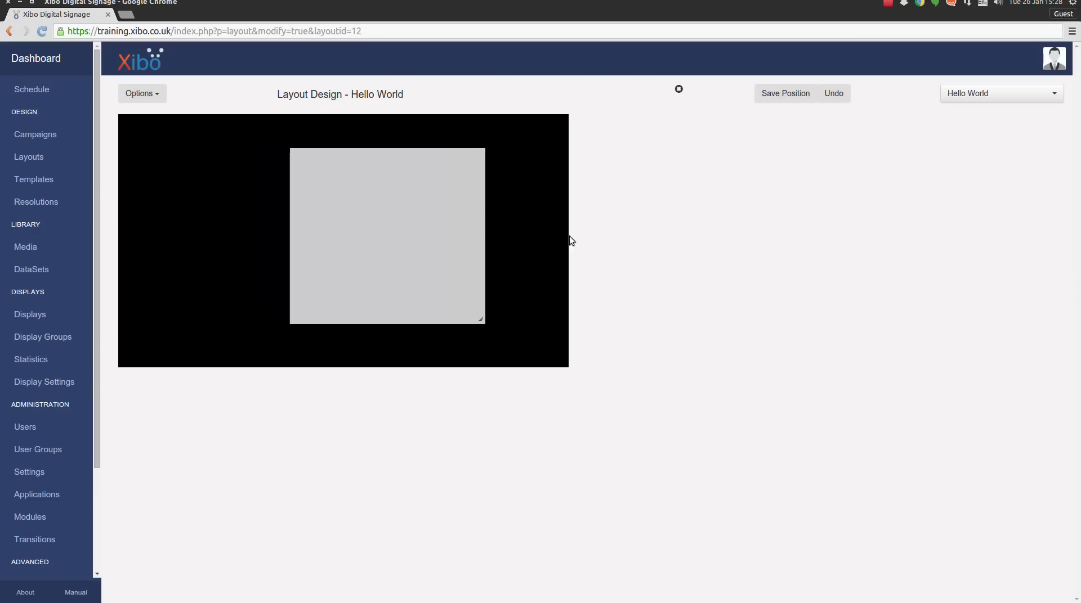
{"action": "mouse_move", "coordinate": [478, 203]}
{"action": "left_click_drag", "start_coordinate": [448, 210], "coordinate": [299, 201]}
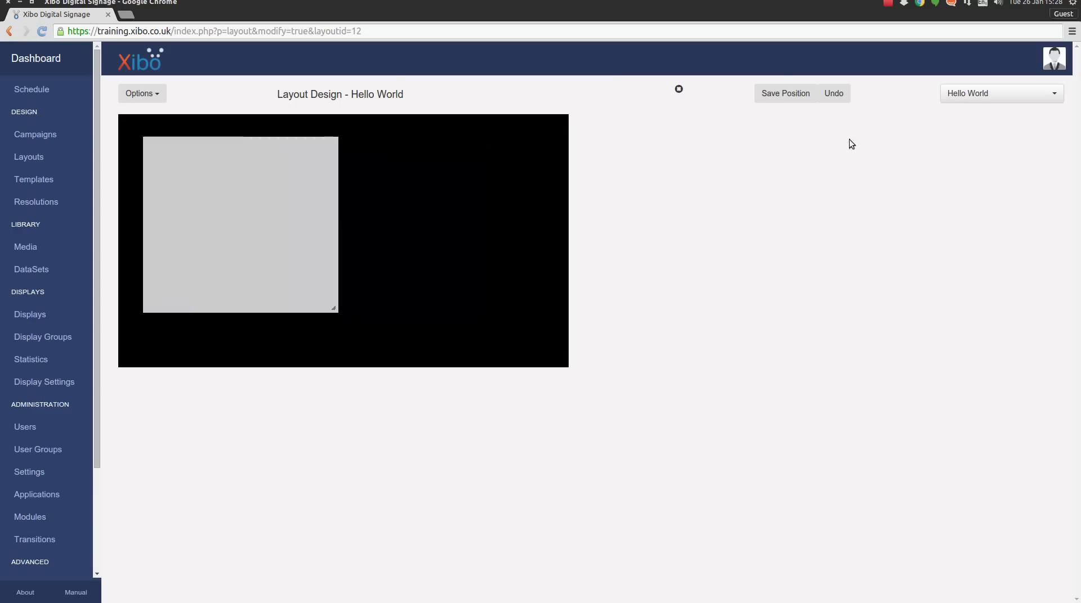
{"action": "left_click", "coordinate": [839, 96]}
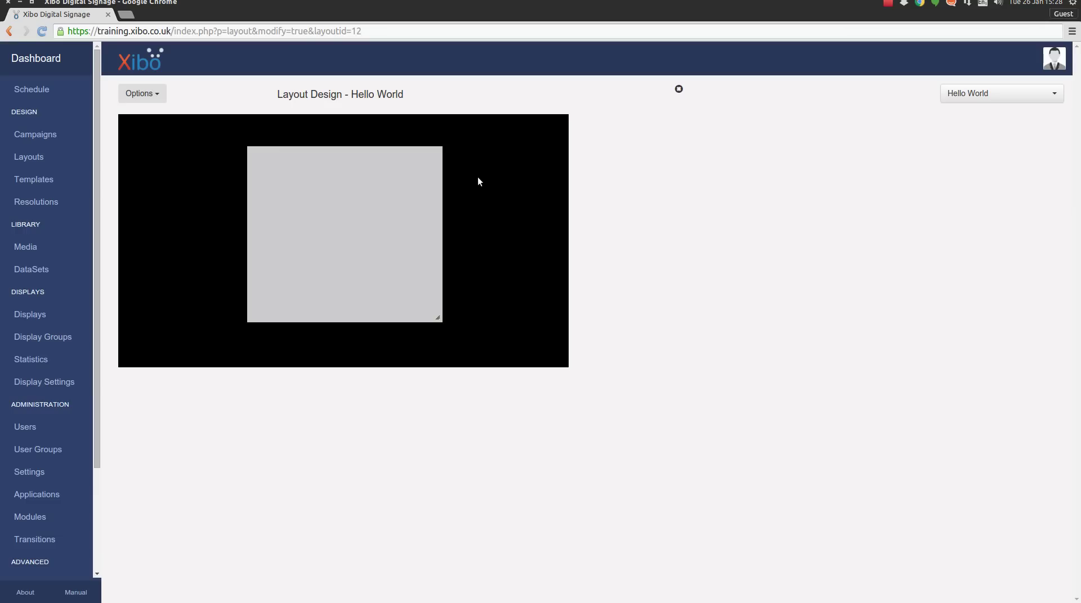
Step: Open the region's timeline to list media types like Text, Image and Video
{"action": "mouse_move", "coordinate": [410, 163]}
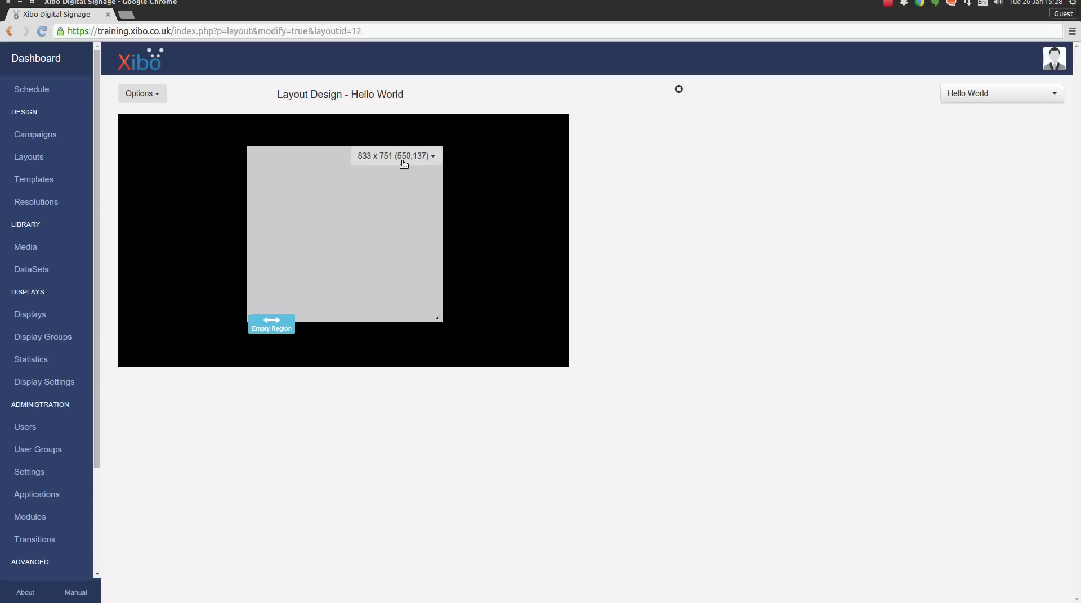
{"action": "left_click", "coordinate": [403, 163]}
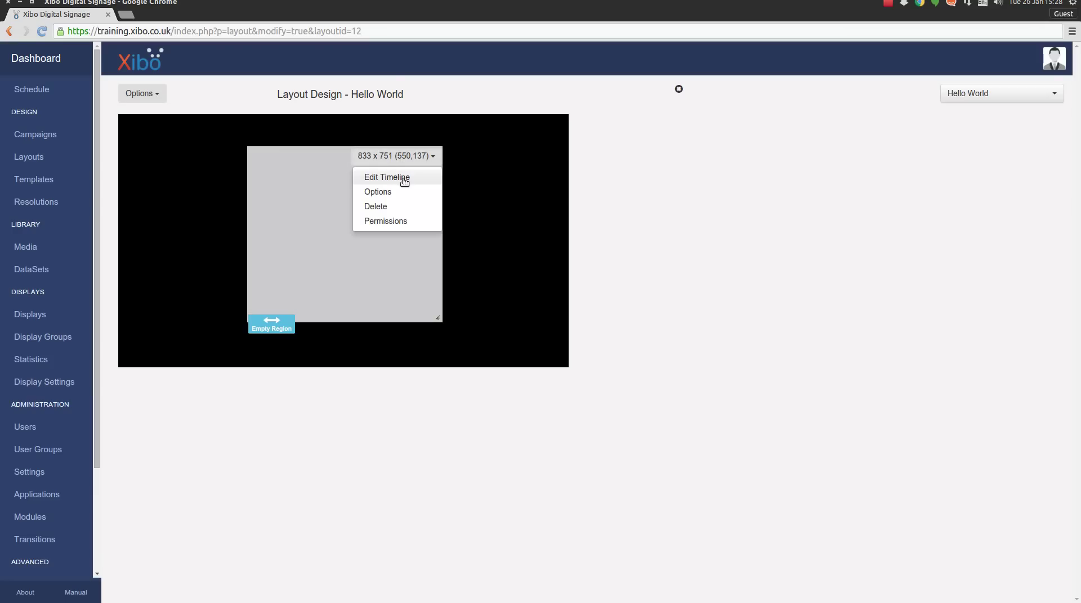
{"action": "left_click", "coordinate": [403, 181]}
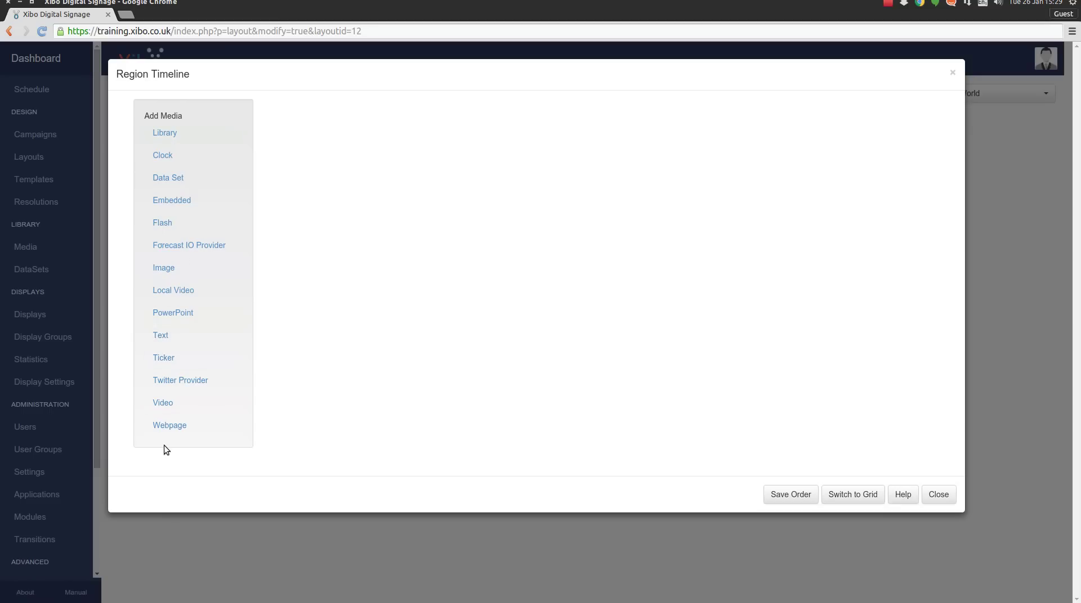
Step: Add a Text item to the region and write 'Hello World' in its editor
{"action": "left_click", "coordinate": [167, 341]}
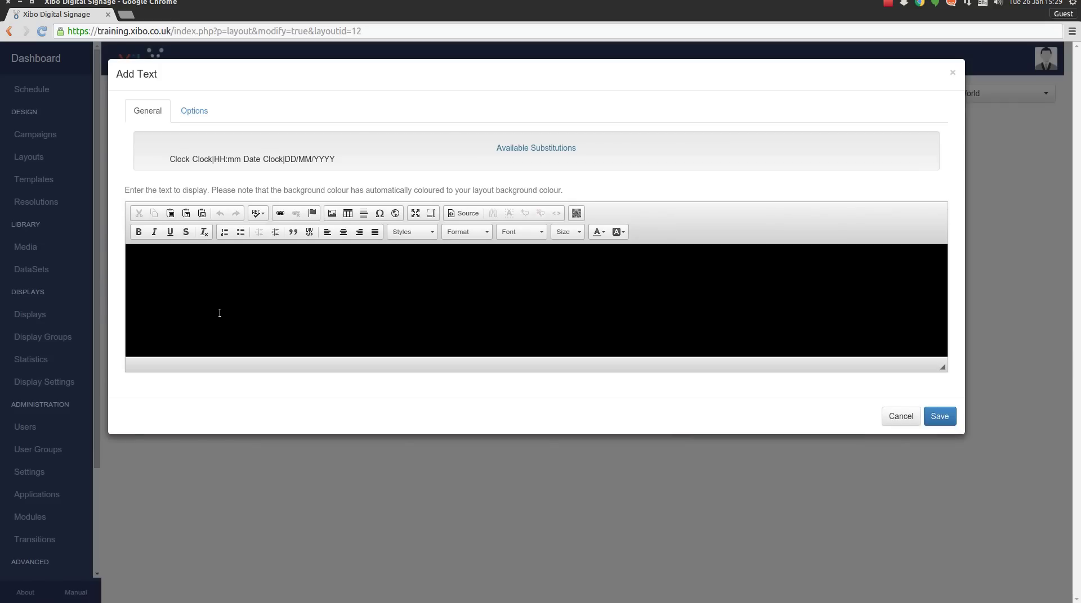
{"action": "left_click", "coordinate": [180, 279]}
{"action": "type", "text": "Hello World"}
Step: Style the whole text as white Arial at size 88
{"action": "key", "text": "ctrl+a"}
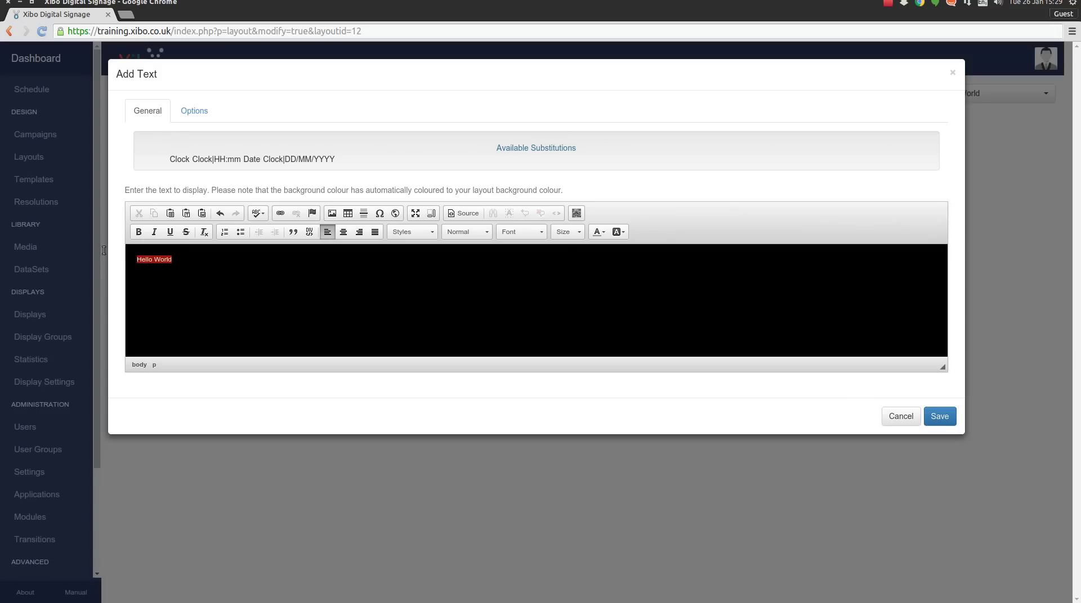
{"action": "left_click", "coordinate": [520, 232]}
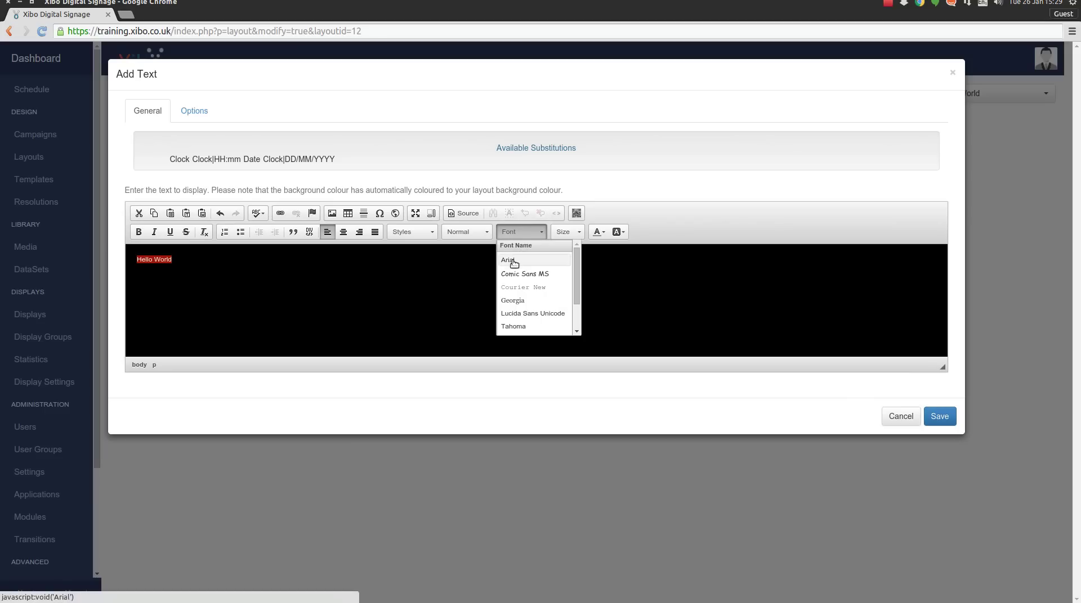
{"action": "left_click", "coordinate": [515, 261]}
{"action": "left_click", "coordinate": [566, 231]}
{"action": "scroll", "coordinate": [568, 293], "scroll_direction": "down", "scroll_amount": 5}
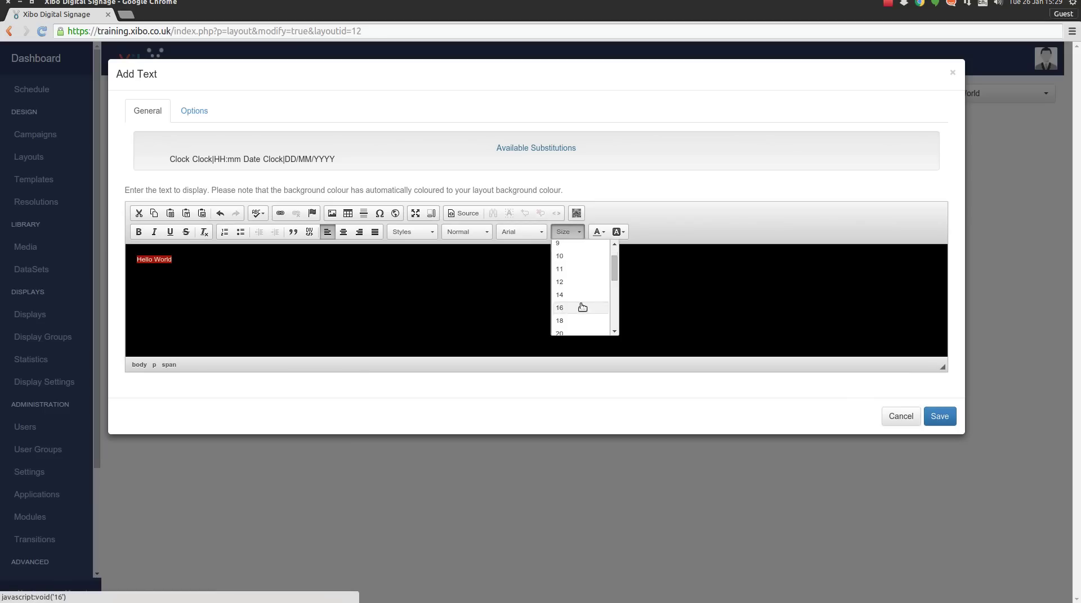
{"action": "left_click", "coordinate": [567, 308]}
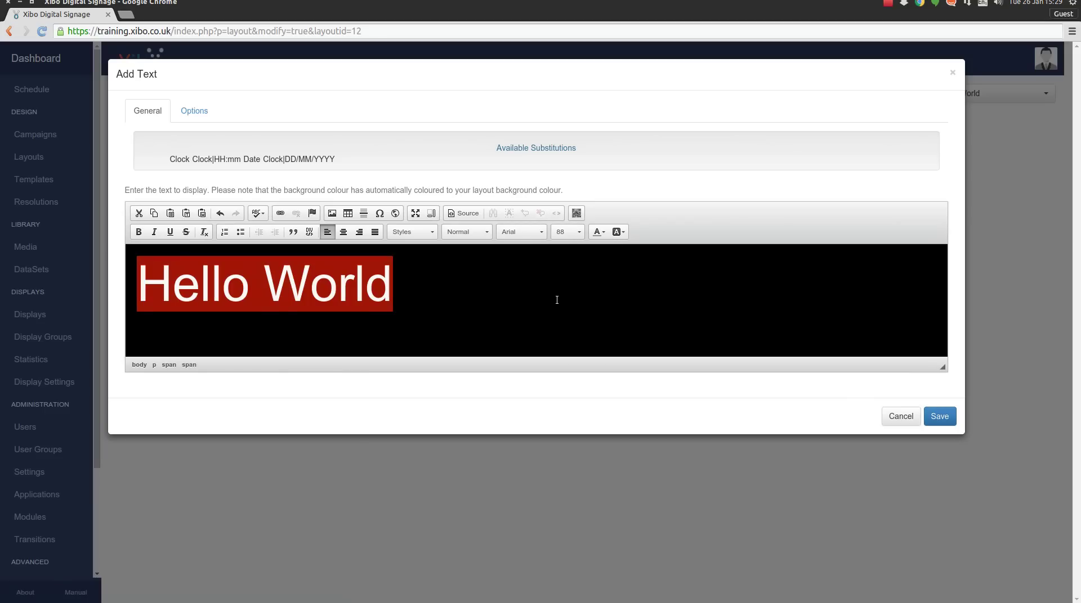
{"action": "left_click", "coordinate": [598, 231]}
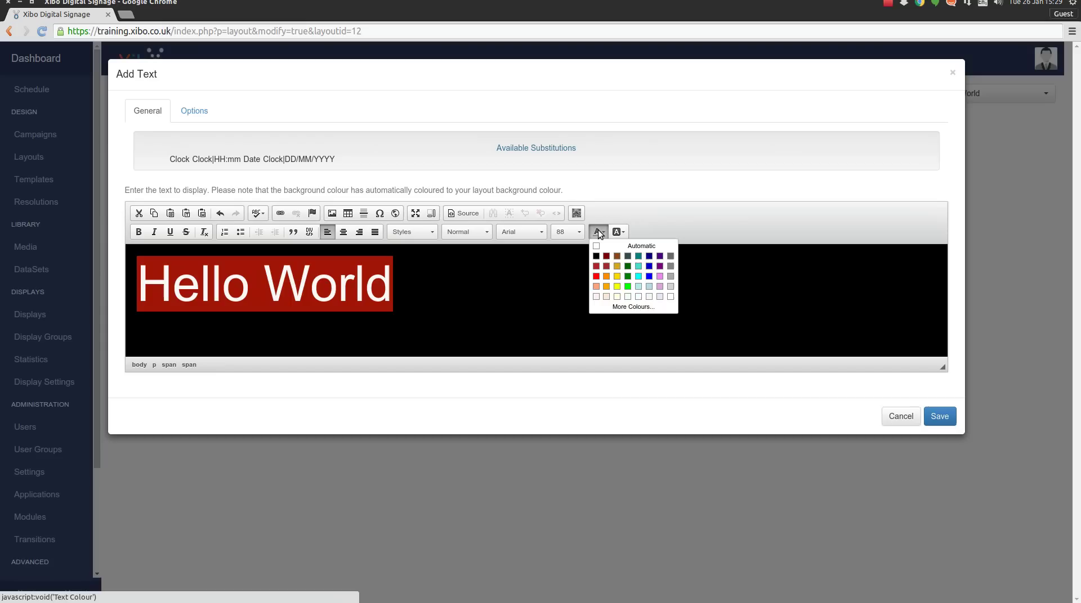
{"action": "left_click", "coordinate": [669, 298]}
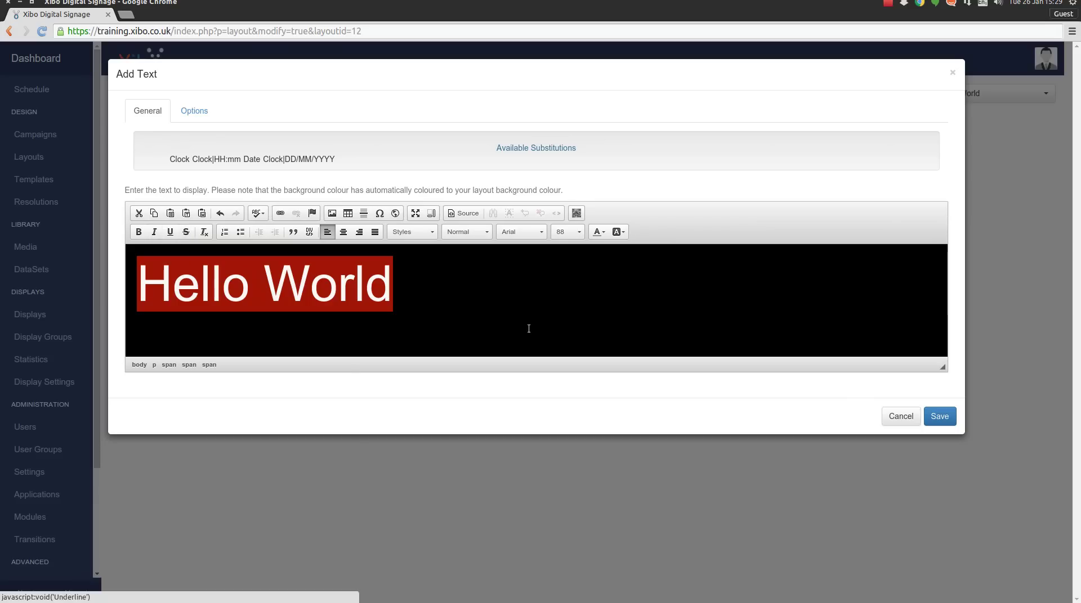
Step: Set the text item's duration to 10 seconds and save it to the timeline
{"action": "left_click", "coordinate": [195, 112]}
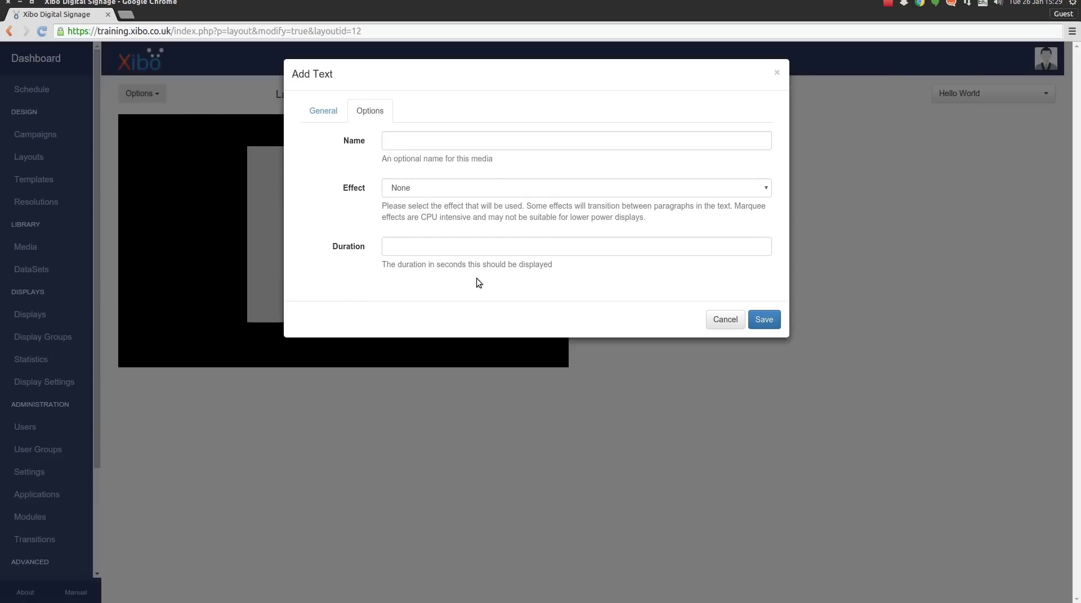
{"action": "left_click", "coordinate": [431, 246]}
{"action": "type", "text": "10"}
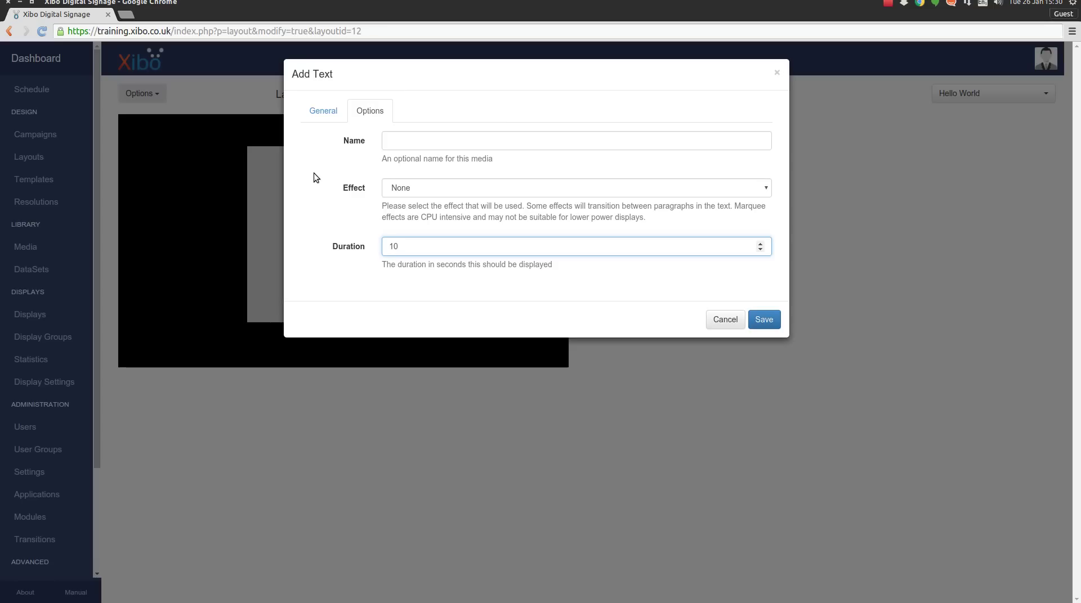
{"action": "left_click", "coordinate": [764, 320]}
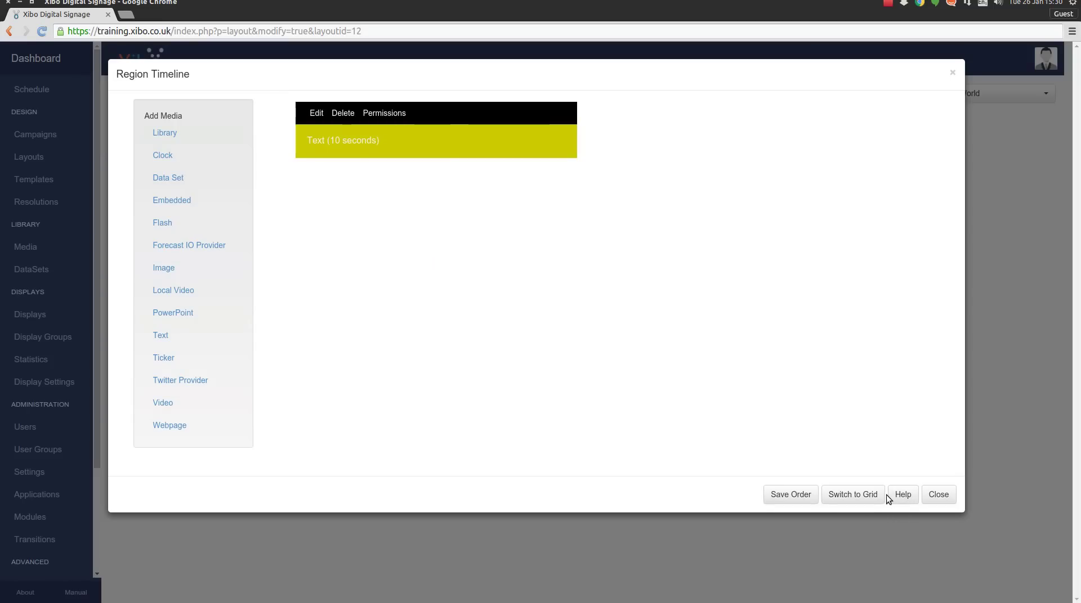
Step: Close the Region Timeline dialog to return to the Hello World design page
{"action": "left_click", "coordinate": [939, 495]}
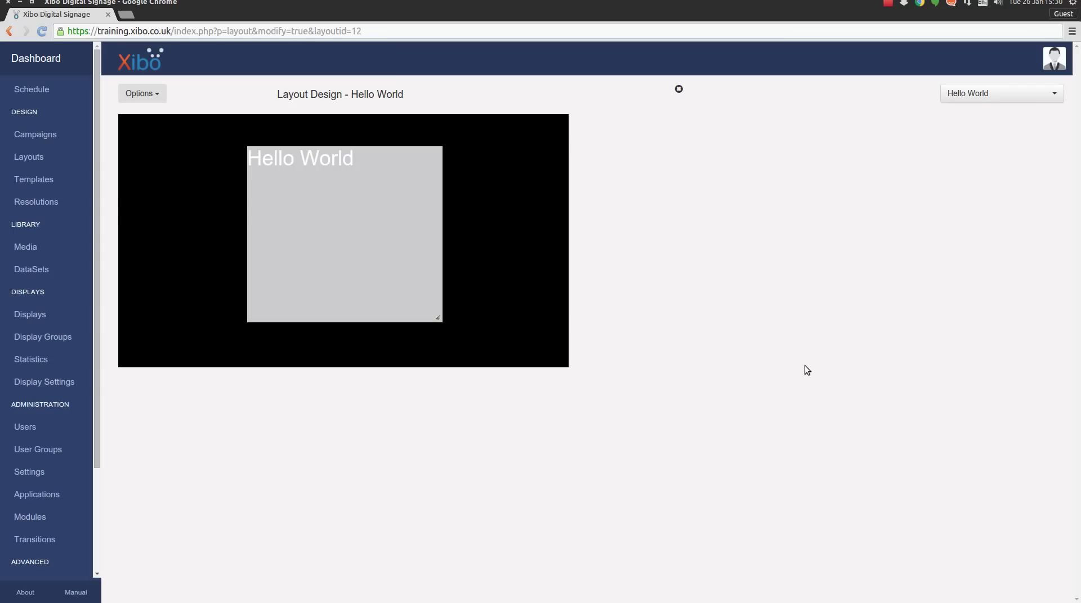
Step: Preview the Hello World layout in a new tab and replay it
{"action": "left_click", "coordinate": [139, 96]}
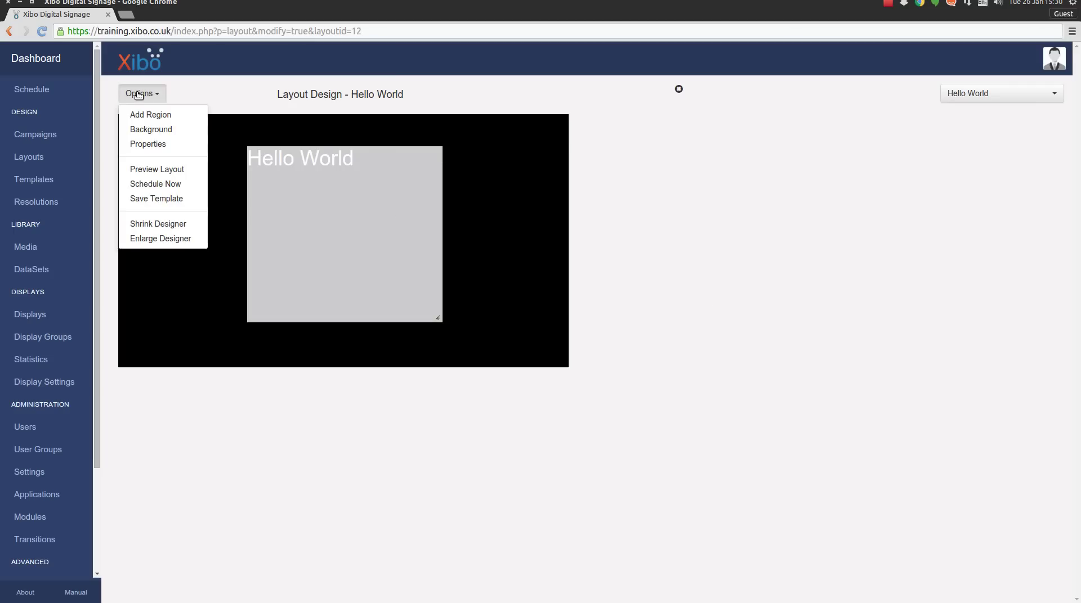
{"action": "left_click", "coordinate": [148, 169]}
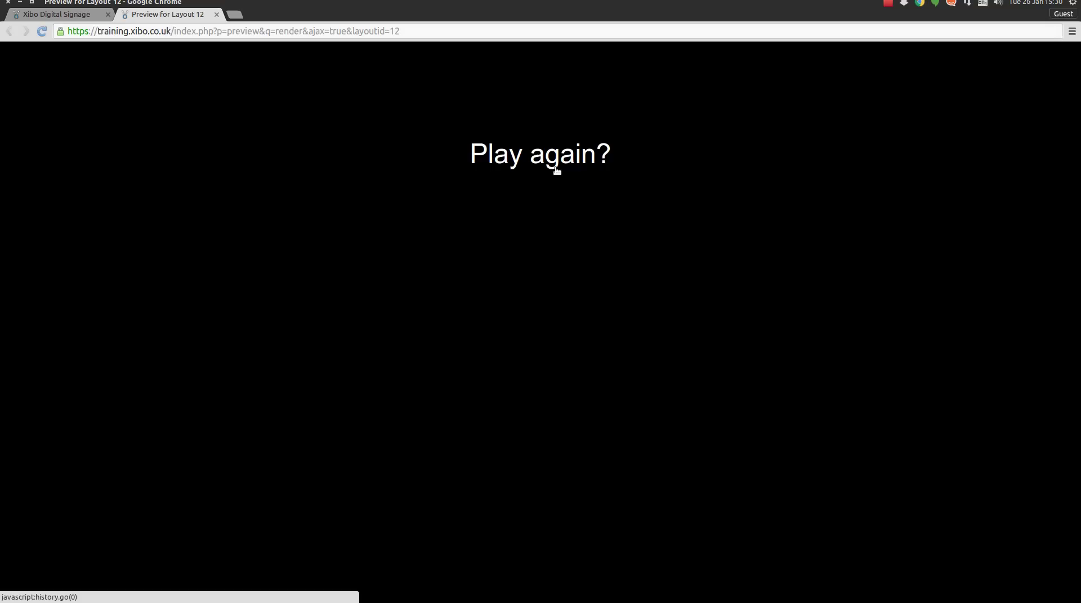
{"action": "left_click", "coordinate": [507, 161]}
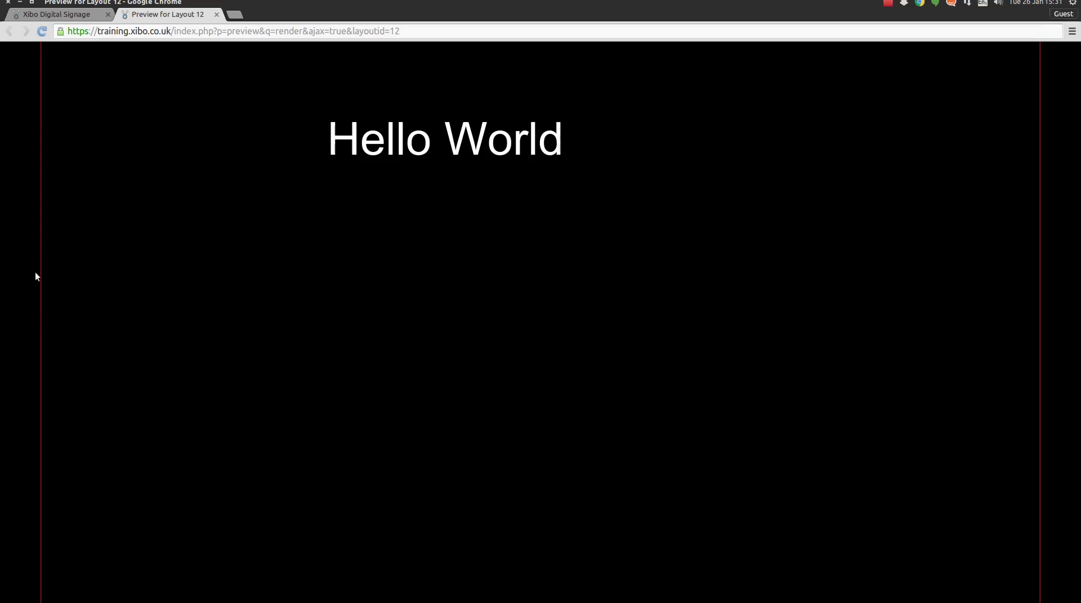
Step: Close the 'Preview for Layout 12' tab and confirm Hello World now reports ready to play
{"action": "left_click", "coordinate": [217, 16]}
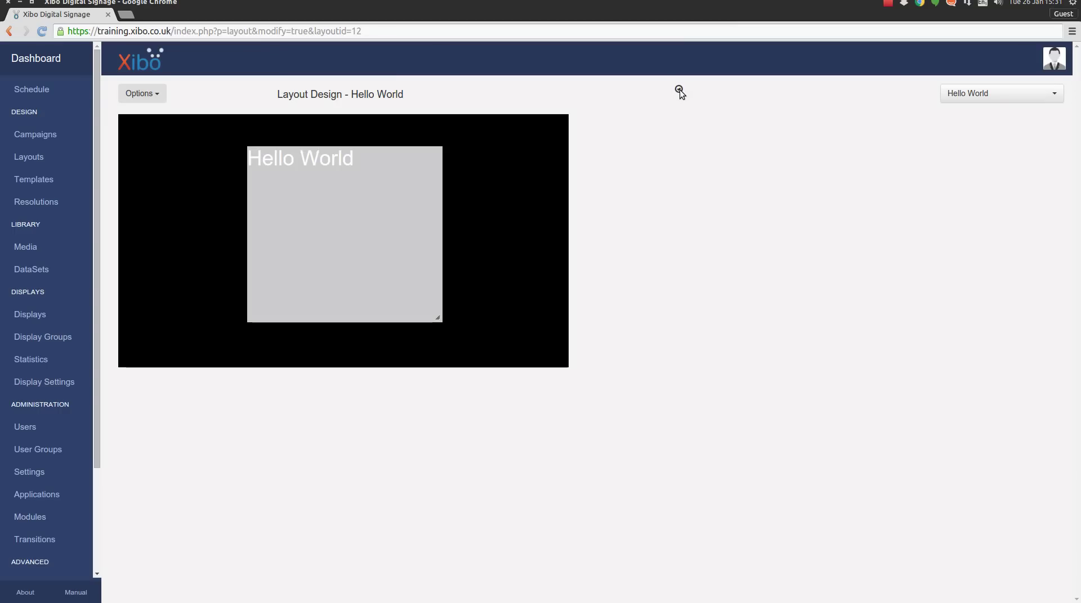
{"action": "mouse_move", "coordinate": [681, 89]}
{"action": "mouse_move", "coordinate": [356, 244]}
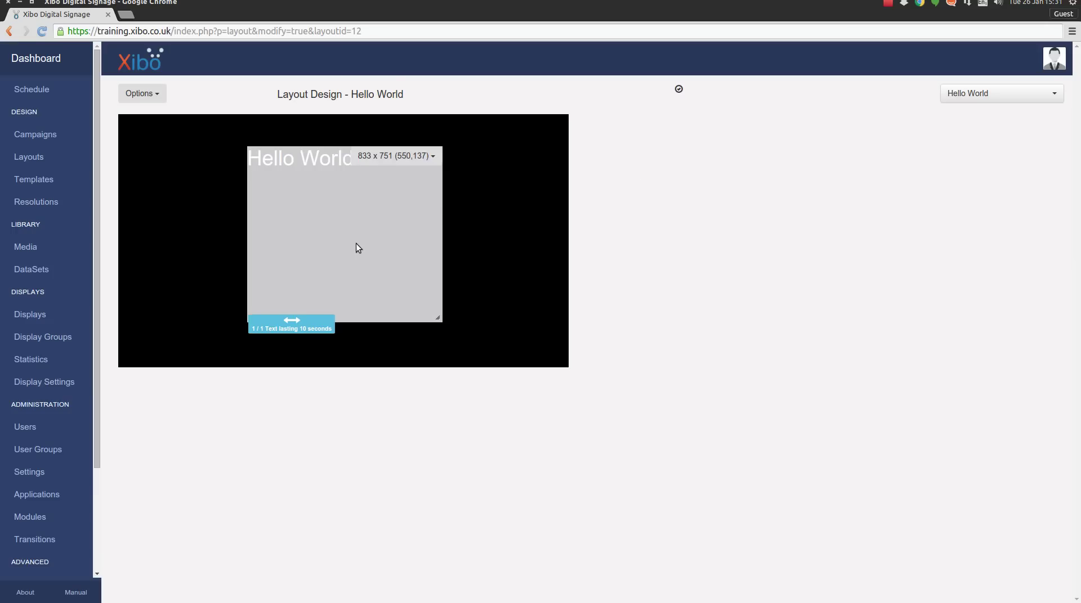